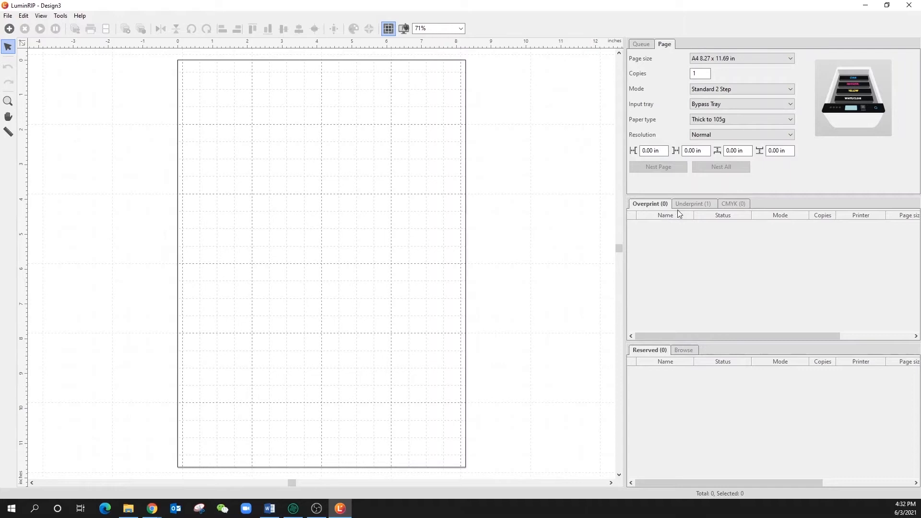
Import the rthert image from the Desktop onto the page.
{"action": "left_click", "coordinate": [731, 206]}
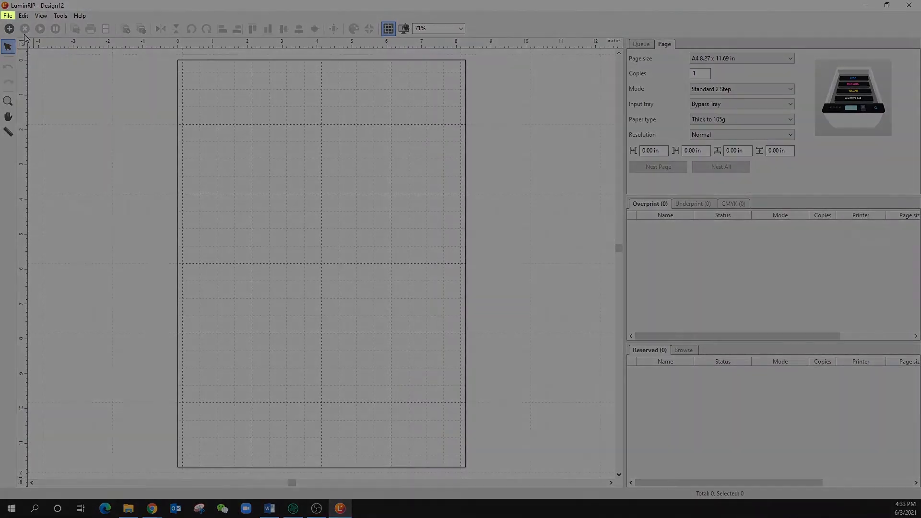
{"action": "left_click", "coordinate": [9, 16]}
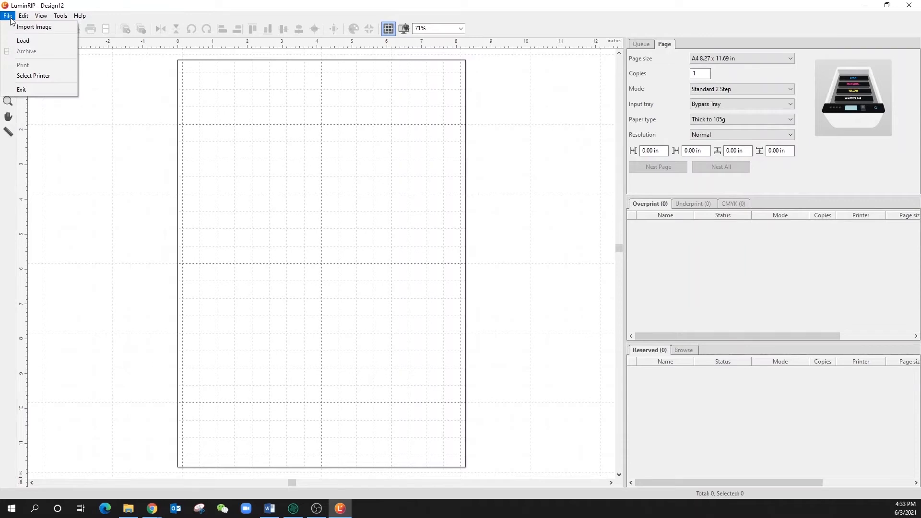
{"action": "left_click", "coordinate": [29, 27]}
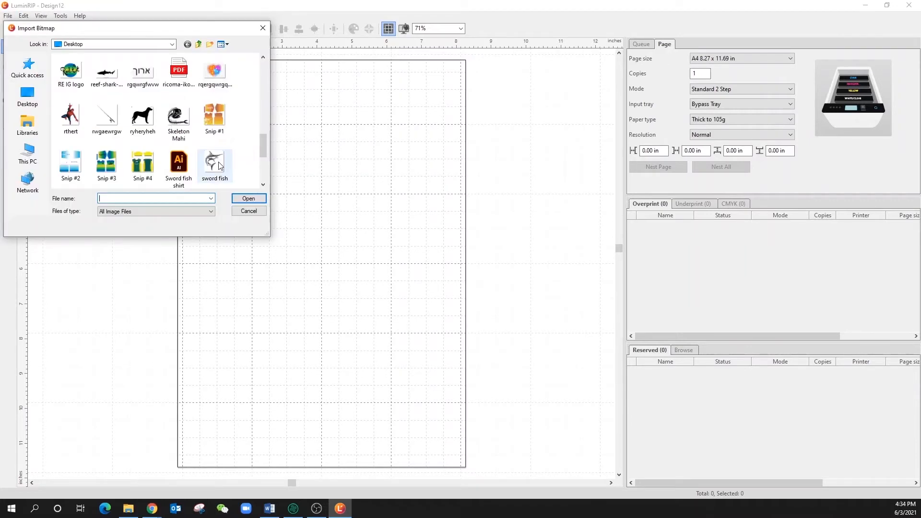
{"action": "left_click", "coordinate": [70, 118]}
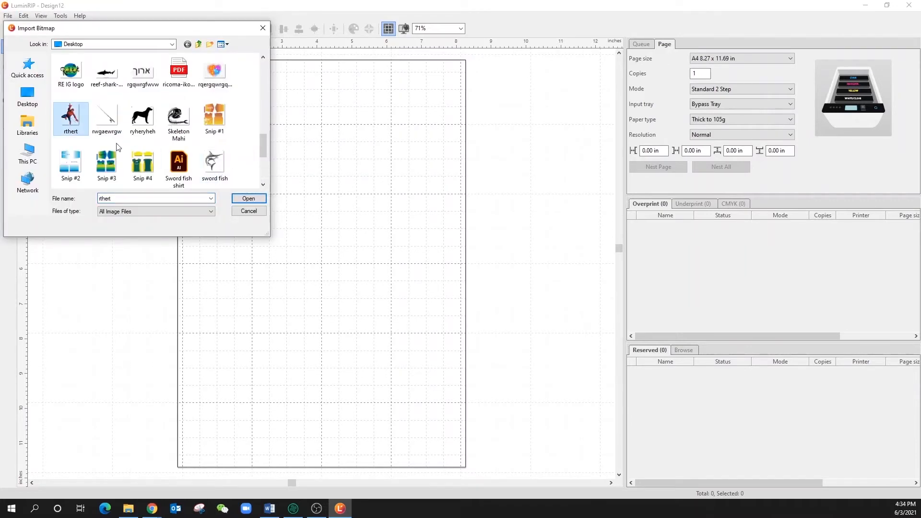
{"action": "left_click", "coordinate": [248, 198]}
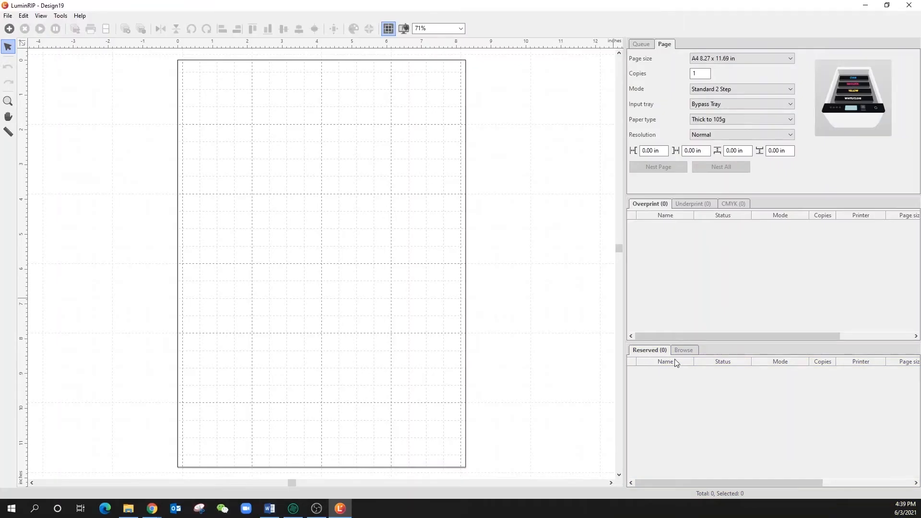
Place the Split.rdi design from the LuminRIP folder onto the A4 page.
{"action": "left_click", "coordinate": [683, 351]}
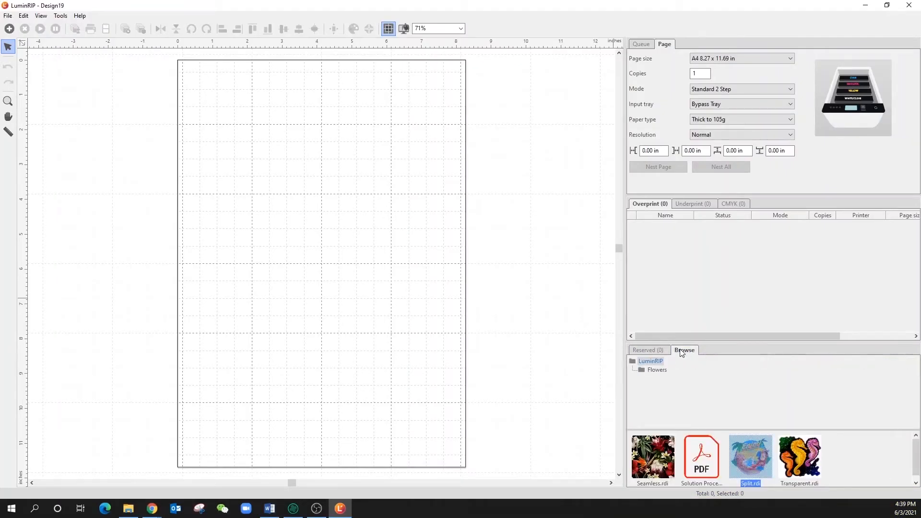
{"action": "left_click_drag", "start_coordinate": [750, 458], "coordinate": [329, 253]}
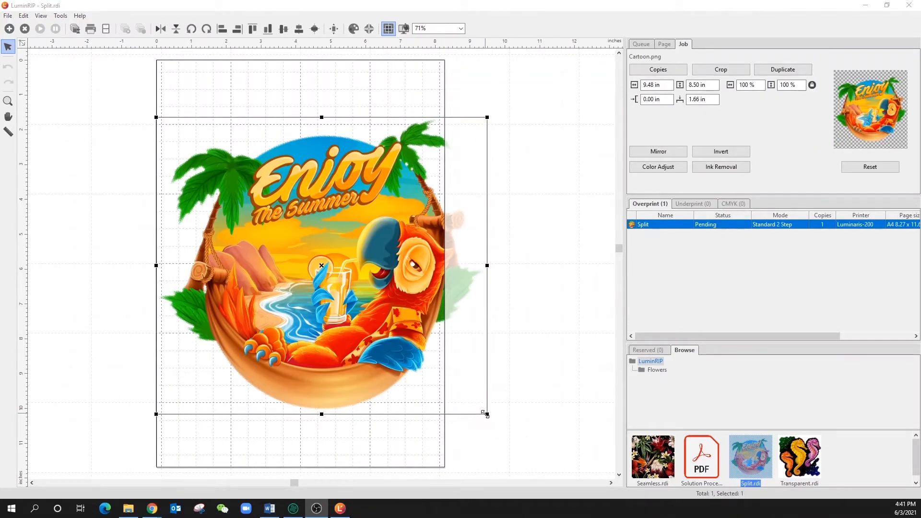
Resize the Split artwork freehand from its corners to about 9.31 in wide by 8.35 in high.
{"action": "left_click_drag", "start_coordinate": [487, 418], "coordinate": [421, 374]}
{"action": "left_click_drag", "start_coordinate": [292, 362], "coordinate": [288, 381]}
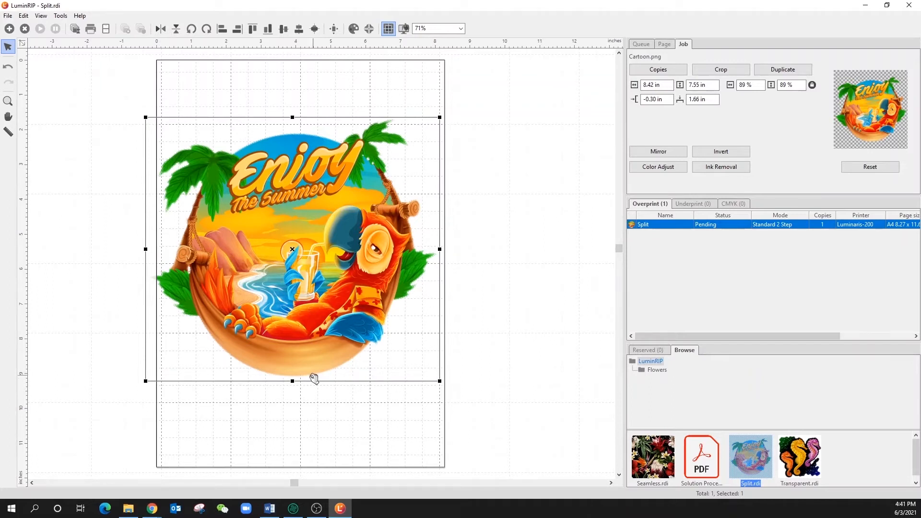
{"action": "left_click_drag", "start_coordinate": [145, 381], "coordinate": [133, 381]}
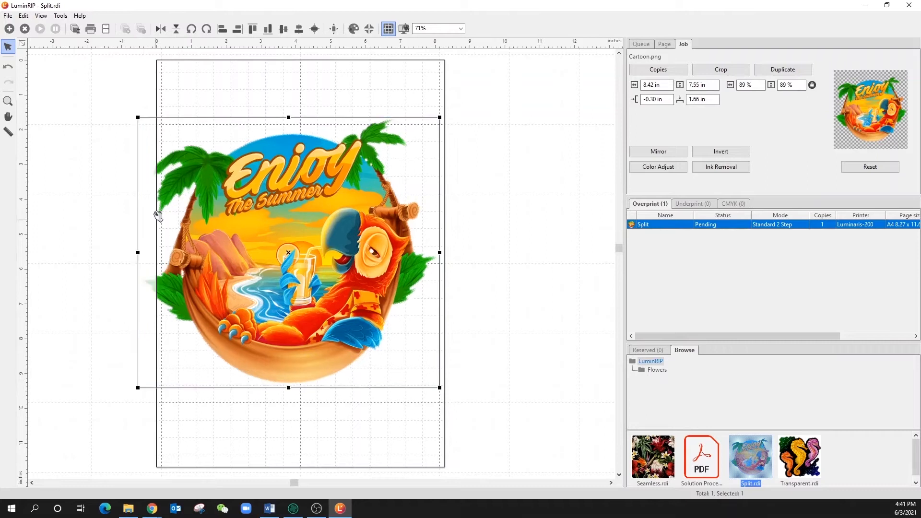
{"action": "left_click_drag", "start_coordinate": [138, 118], "coordinate": [119, 104]}
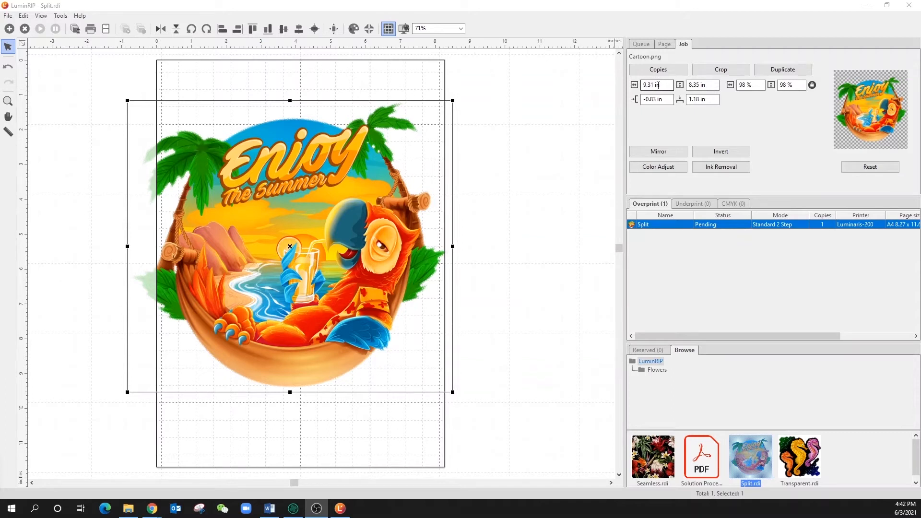
Enter 10.0 in as the artwork's width and clear its height value.
{"action": "left_click", "coordinate": [653, 85]}
{"action": "key", "text": "BackSpace"}
{"action": "key", "text": "BackSpace"}
{"action": "key", "text": "BackSpace"}
{"action": "key", "text": "BackSpace"}
{"action": "type", "text": "10.0"}
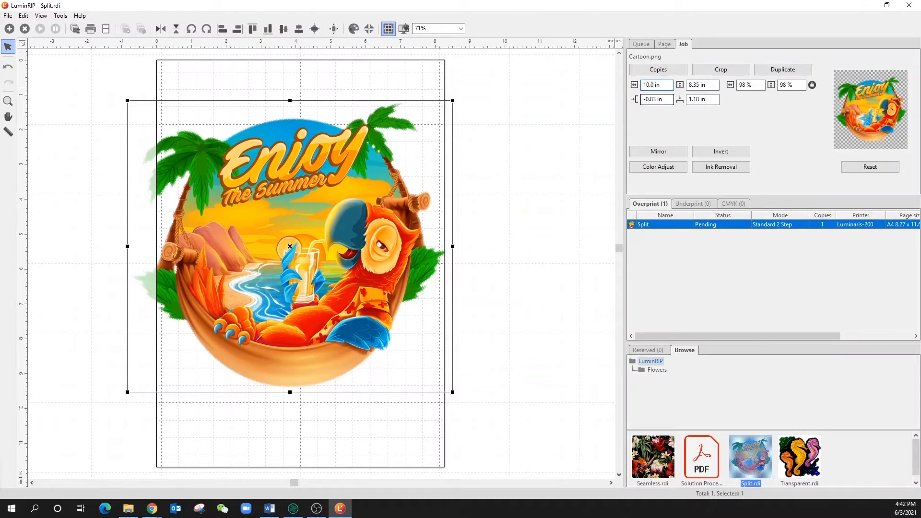
{"action": "left_click", "coordinate": [701, 85]}
{"action": "key", "text": "BackSpace"}
{"action": "key", "text": "BackSpace"}
{"action": "key", "text": "BackSpace"}
{"action": "key", "text": "BackSpace"}
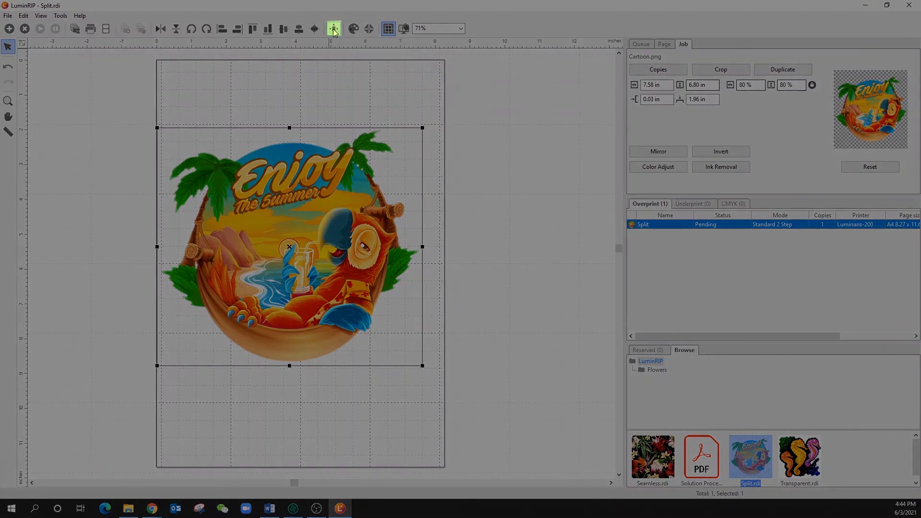
Fit the artwork to the full width of the A4 page and centre it.
{"action": "left_click", "coordinate": [334, 29]}
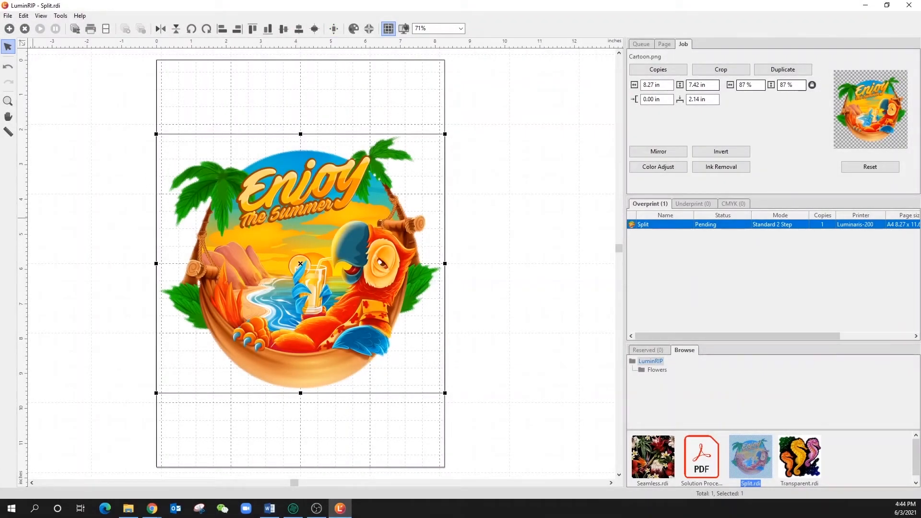
{"action": "key", "text": "alt+Tab"}
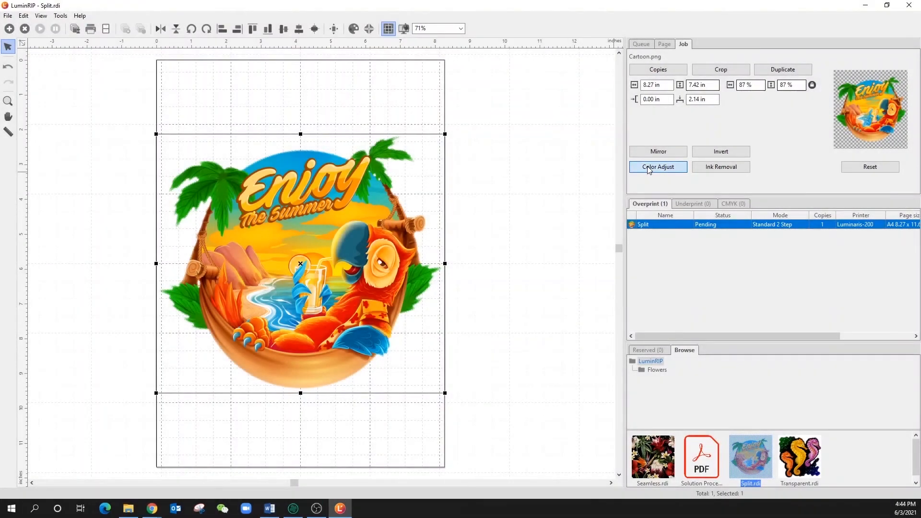
Adjust the artwork's colors with Max Ink at 400, Black at 25 and Saturation at 33.
{"action": "left_click", "coordinate": [648, 169]}
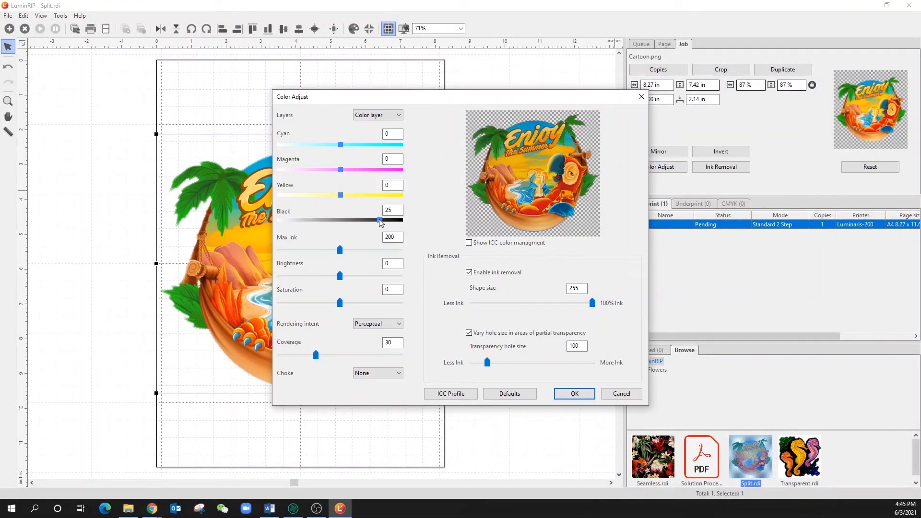
{"action": "mouse_move", "coordinate": [340, 250]}
{"action": "left_mouse_down"}
{"action": "mouse_move", "coordinate": [319, 251]}
{"action": "mouse_move", "coordinate": [391, 250]}
{"action": "left_mouse_up"}
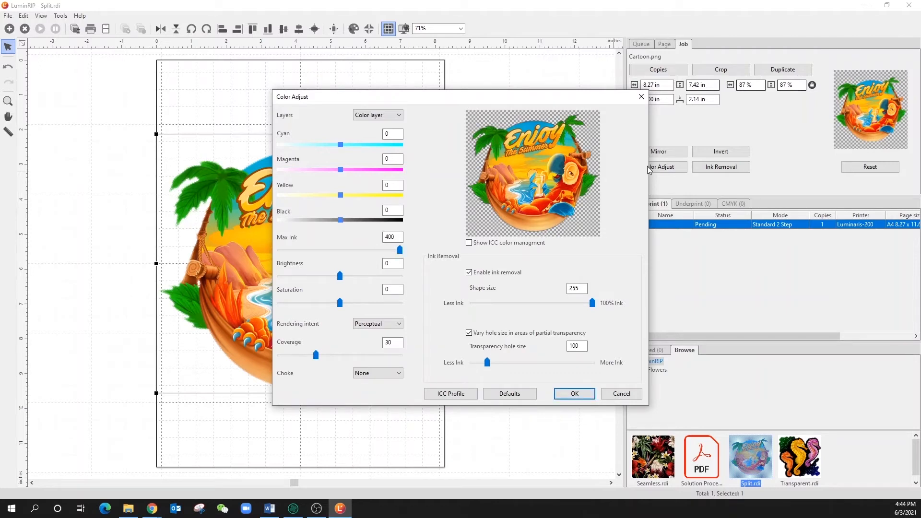
{"action": "left_click_drag", "start_coordinate": [365, 221], "coordinate": [380, 221]}
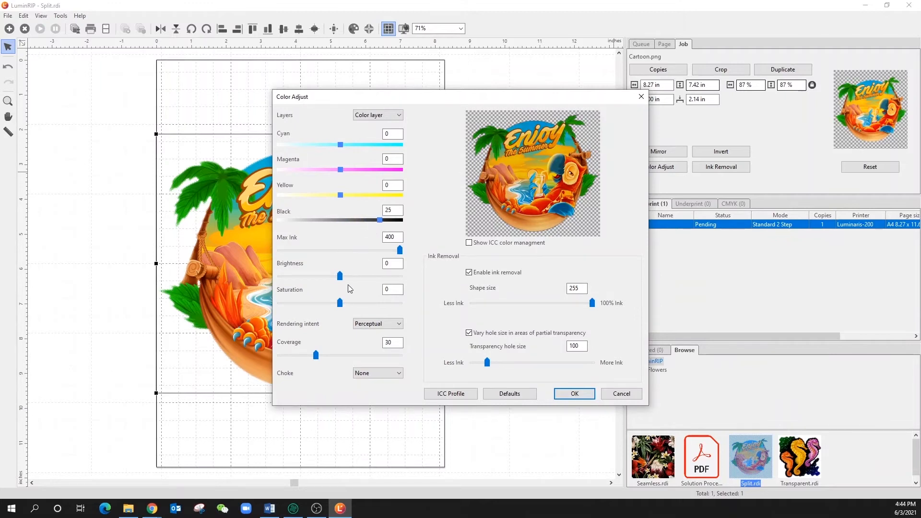
{"action": "left_click_drag", "start_coordinate": [340, 303], "coordinate": [390, 303]}
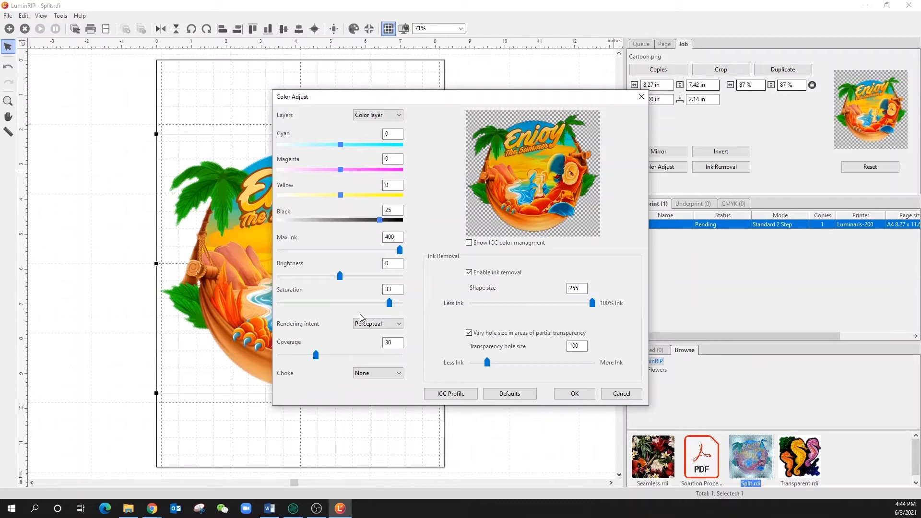
{"action": "left_click_drag", "start_coordinate": [400, 250], "coordinate": [389, 251]}
{"action": "key", "text": "Return"}
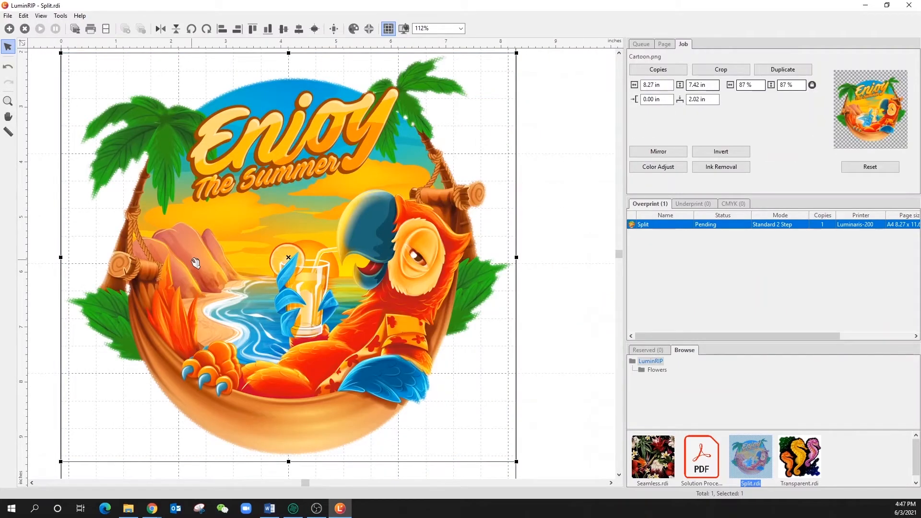
Fit the slightly shifted artwork back to the centre of the page.
{"action": "left_click", "coordinate": [334, 28]}
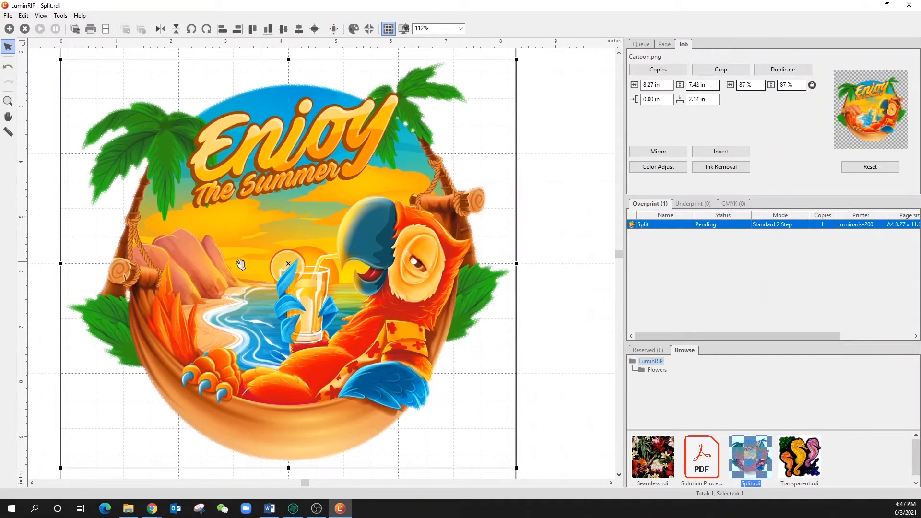
{"action": "scroll", "coordinate": [224, 264], "scroll_direction": "down", "scroll_amount": 2}
{"action": "scroll", "coordinate": [224, 264], "scroll_direction": "up", "scroll_amount": 1}
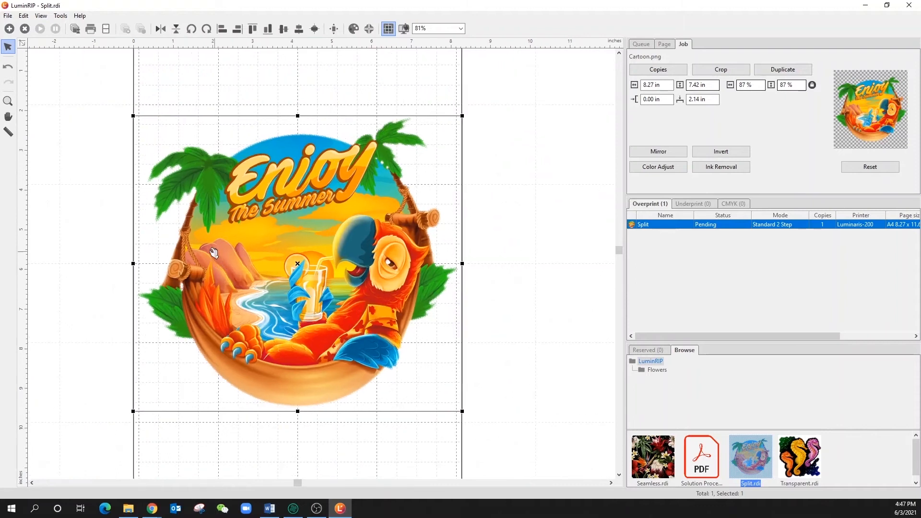
{"action": "left_click", "coordinate": [105, 201]}
{"action": "left_click", "coordinate": [220, 250]}
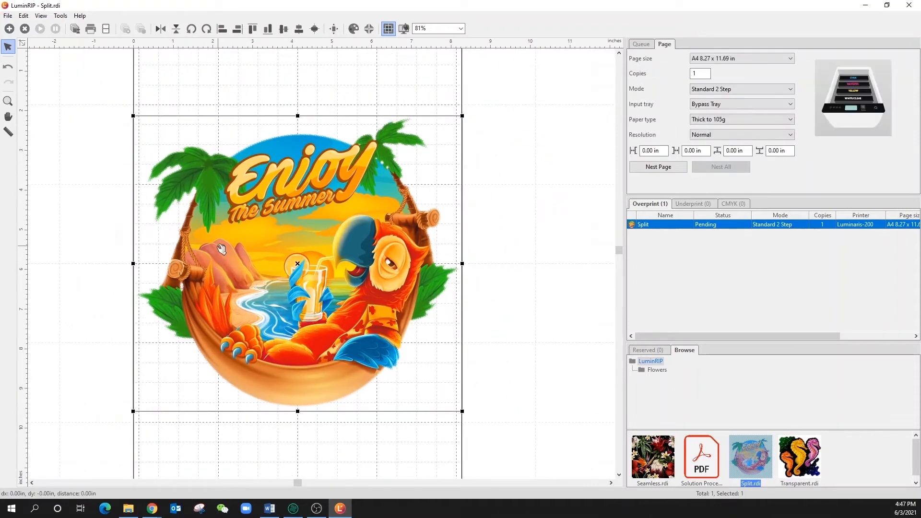
Turn off ink removal in the artwork's color adjustment settings and apply the change.
{"action": "scroll", "coordinate": [221, 250], "scroll_direction": "up", "scroll_amount": 4}
{"action": "scroll", "coordinate": [221, 250], "scroll_direction": "up", "scroll_amount": 4}
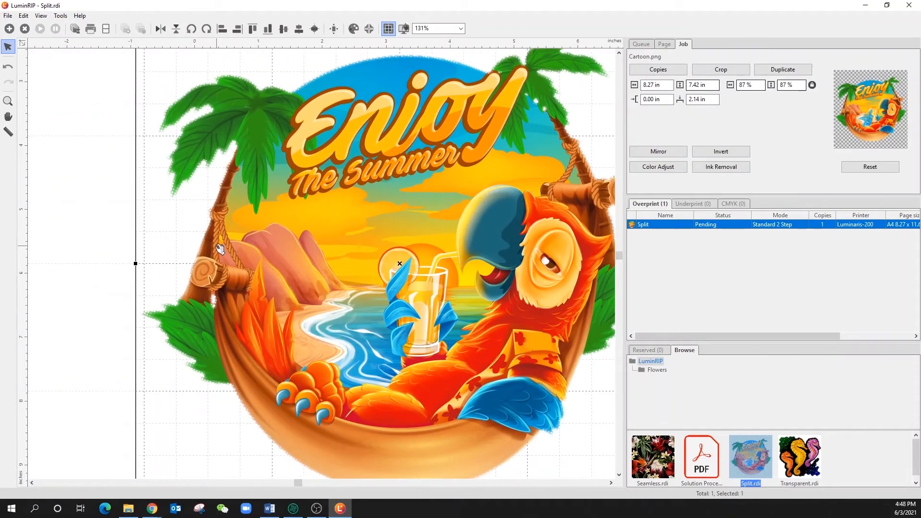
{"action": "scroll", "coordinate": [286, 273], "scroll_direction": "up", "scroll_amount": 1}
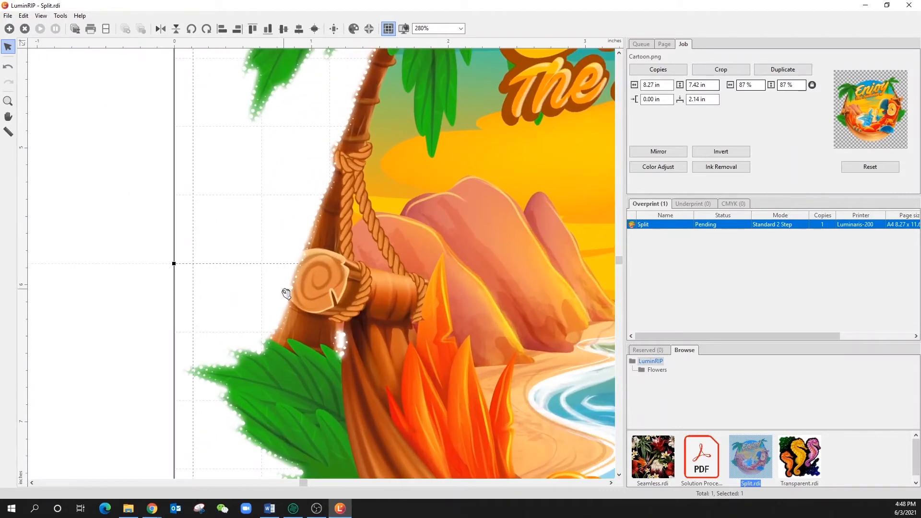
{"action": "scroll", "coordinate": [269, 304], "scroll_direction": "up", "scroll_amount": 3}
{"action": "scroll", "coordinate": [239, 275], "scroll_direction": "up", "scroll_amount": 2}
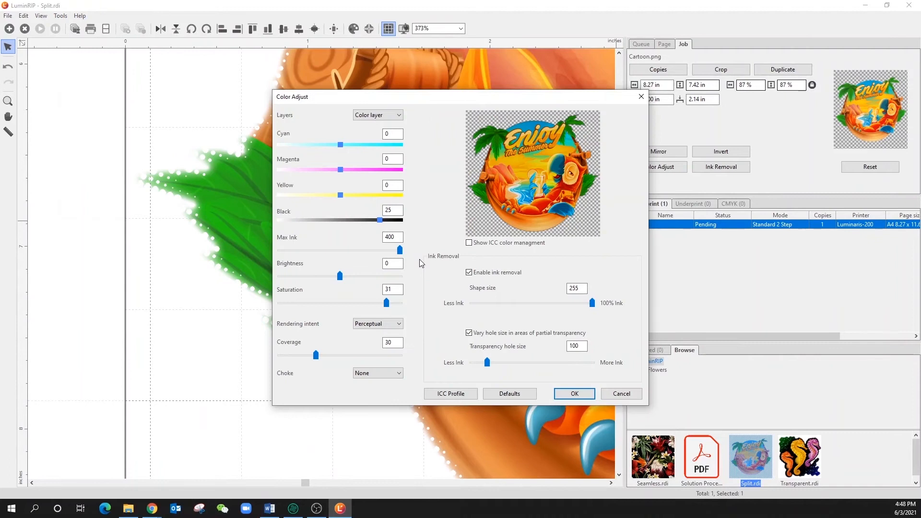
{"action": "left_click", "coordinate": [469, 274]}
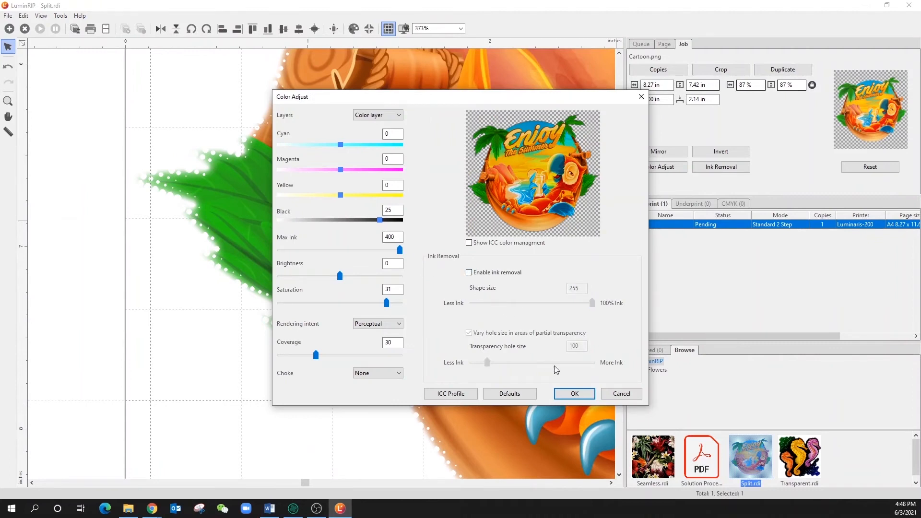
{"action": "left_click", "coordinate": [571, 394]}
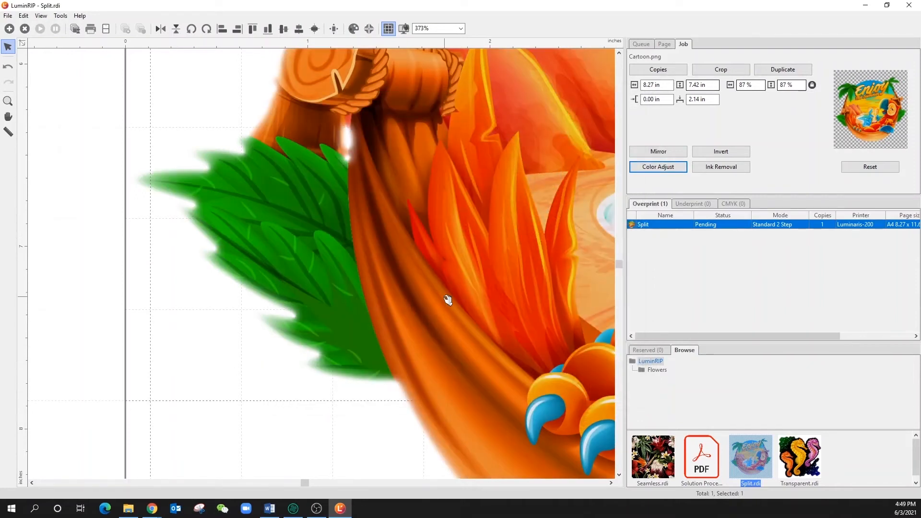
Try mirroring the artwork horizontally and rotating it 90 degrees counterclockwise, reversing each change.
{"action": "scroll", "coordinate": [448, 301], "scroll_direction": "down", "scroll_amount": 8}
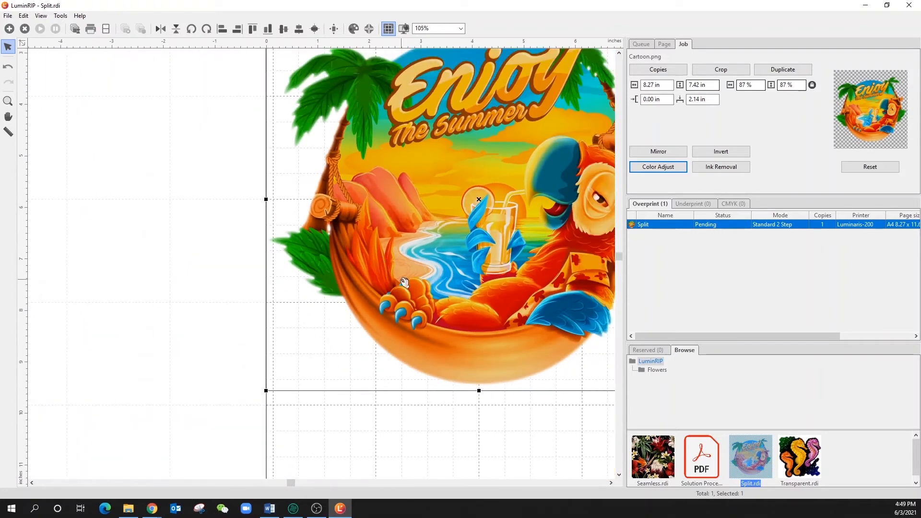
{"action": "scroll", "coordinate": [379, 280], "scroll_direction": "down", "scroll_amount": 2}
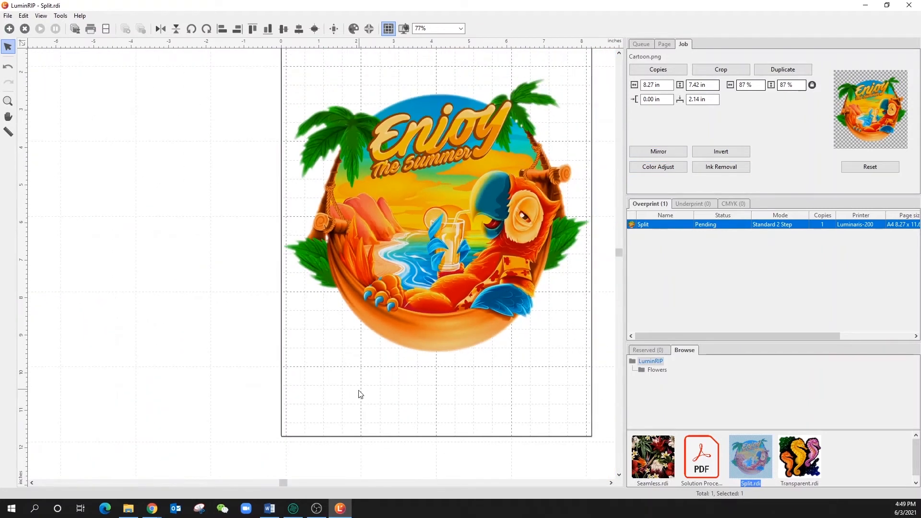
{"action": "left_click", "coordinate": [359, 391]}
{"action": "scroll", "coordinate": [351, 384], "scroll_direction": "right", "scroll_amount": 2}
{"action": "scroll", "coordinate": [300, 327], "scroll_direction": "right", "scroll_amount": 1}
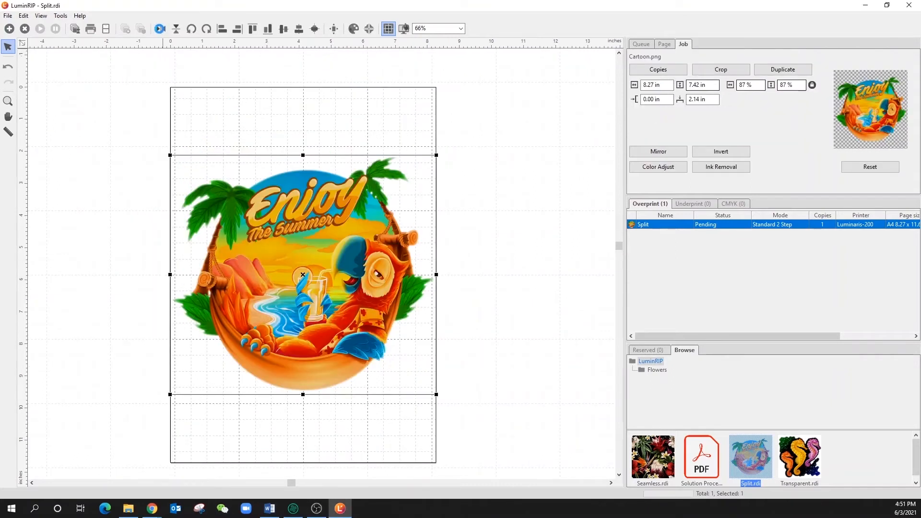
{"action": "left_click", "coordinate": [160, 29]}
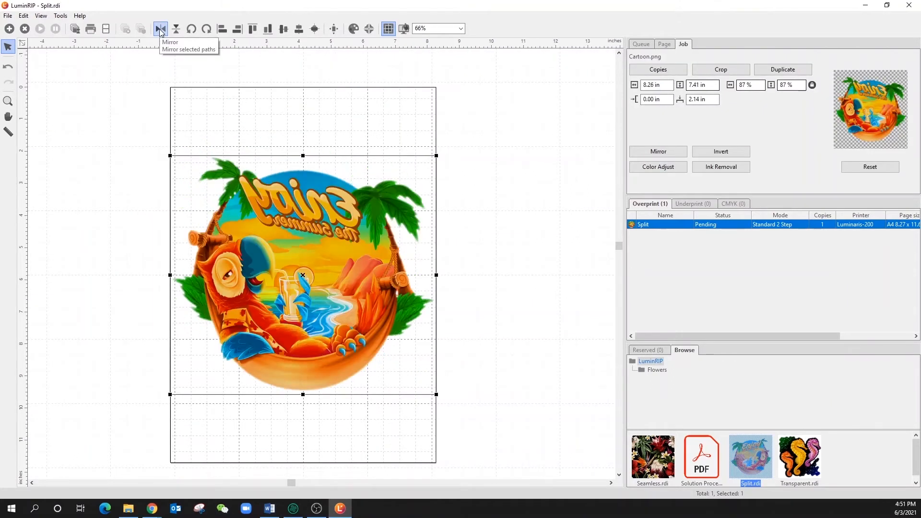
{"action": "left_click", "coordinate": [160, 28]}
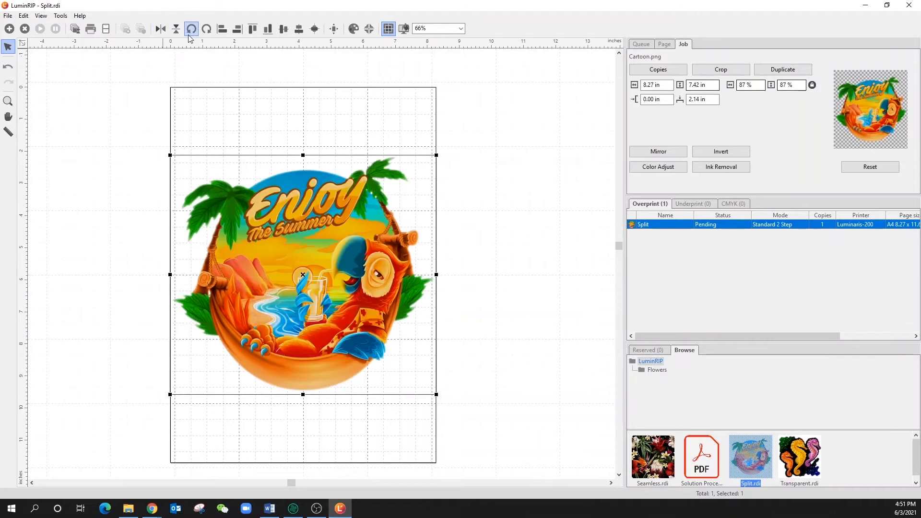
{"action": "left_click", "coordinate": [191, 29]}
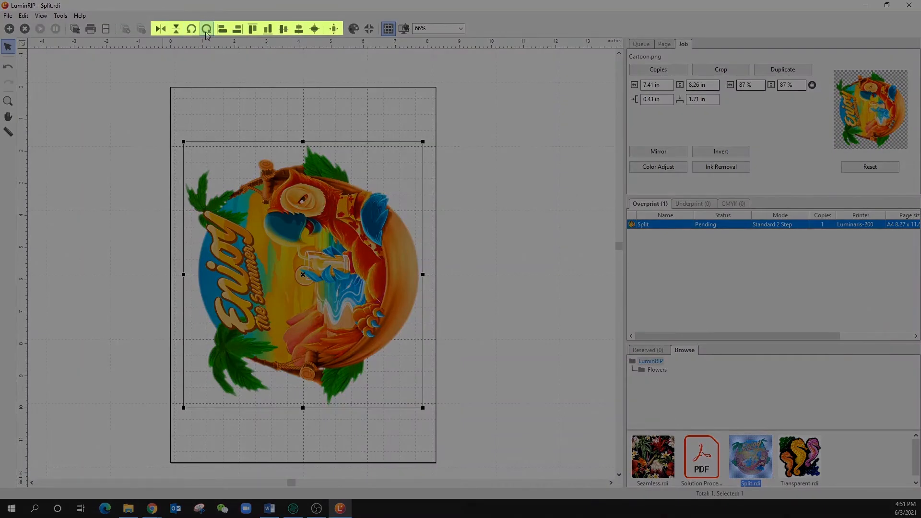
{"action": "left_click", "coordinate": [206, 29]}
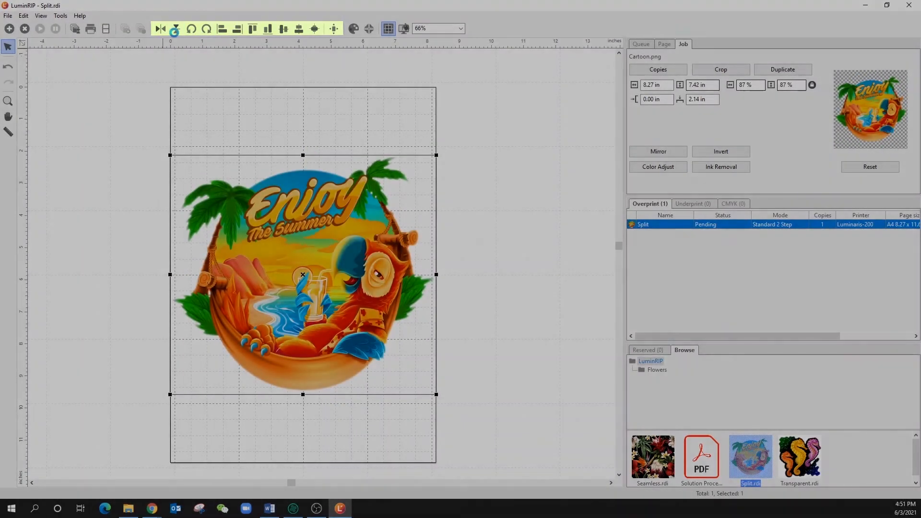
Flip the artwork vertically.
{"action": "left_click", "coordinate": [176, 29]}
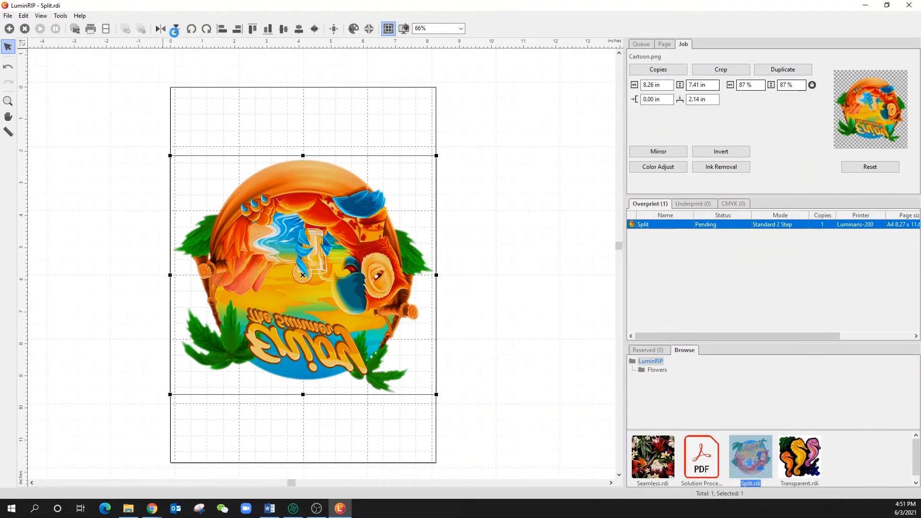
Flip the artwork vertically back to its upright orientation.
{"action": "left_click", "coordinate": [176, 30]}
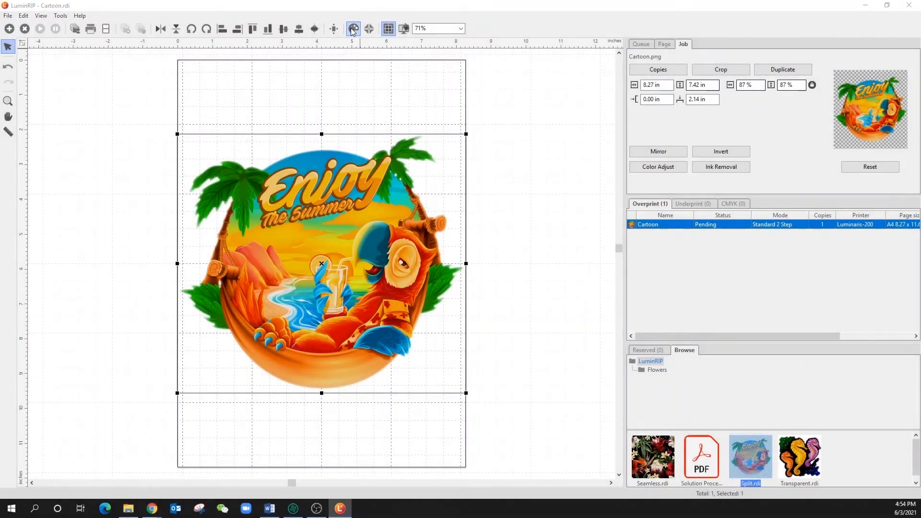
Start a color replacement on the artwork, sampling the palm leaves' green and choosing purple as the replacement color.
{"action": "left_click", "coordinate": [353, 29]}
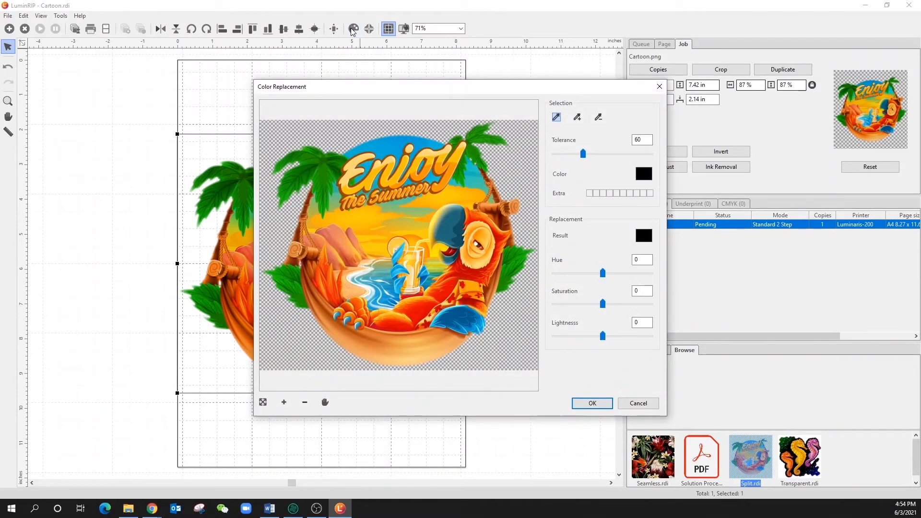
{"action": "left_click", "coordinate": [327, 159]}
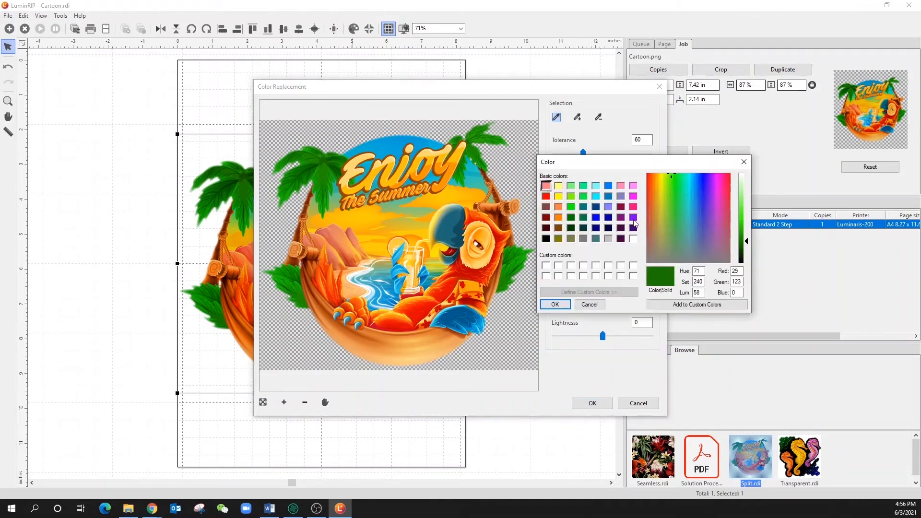
{"action": "left_click", "coordinate": [705, 192]}
{"action": "left_click", "coordinate": [560, 308]}
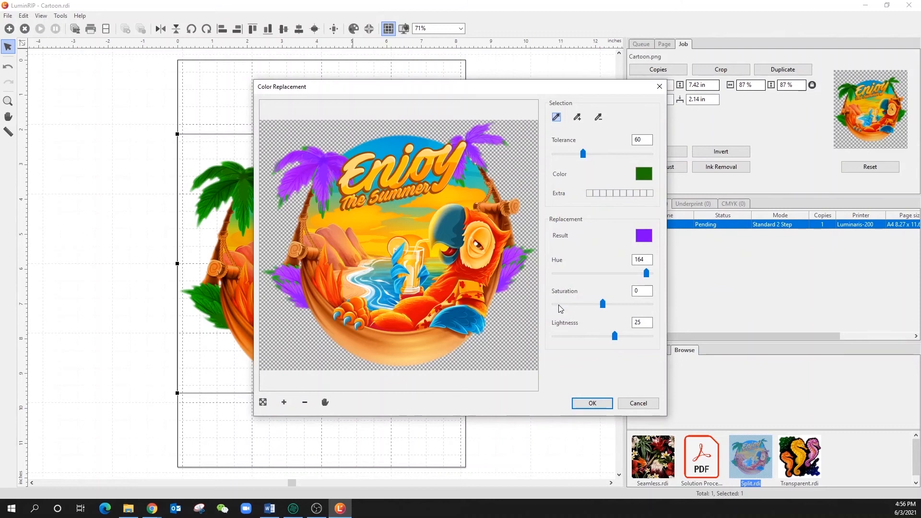
Set the color replacement's tolerance to 23, hue to 31, saturation to 72 and lightness to -10, enable adding to the sample, and apply it.
{"action": "mouse_move", "coordinate": [581, 153]}
{"action": "left_mouse_down"}
{"action": "mouse_move", "coordinate": [557, 151]}
{"action": "mouse_move", "coordinate": [565, 152]}
{"action": "left_mouse_up"}
{"action": "left_click_drag", "start_coordinate": [615, 273], "coordinate": [637, 304]}
{"action": "left_click_drag", "start_coordinate": [615, 335], "coordinate": [597, 336]}
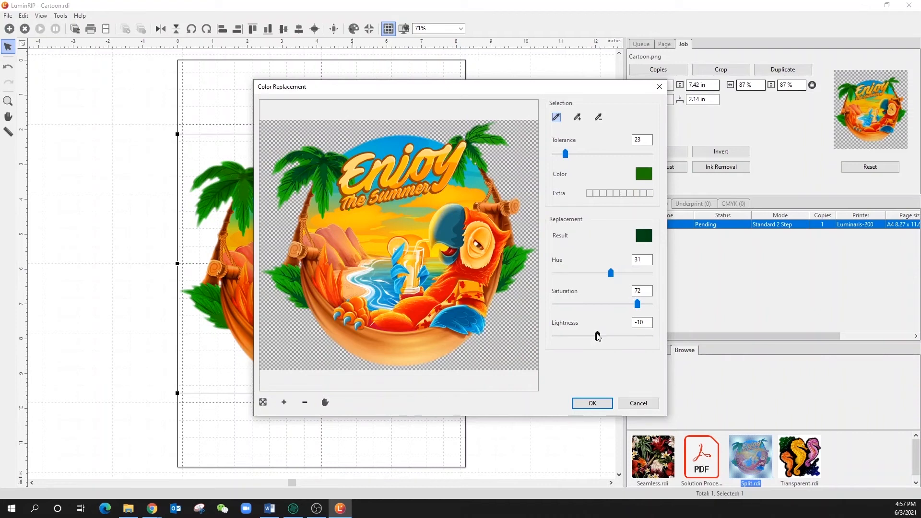
{"action": "left_click", "coordinate": [578, 118]}
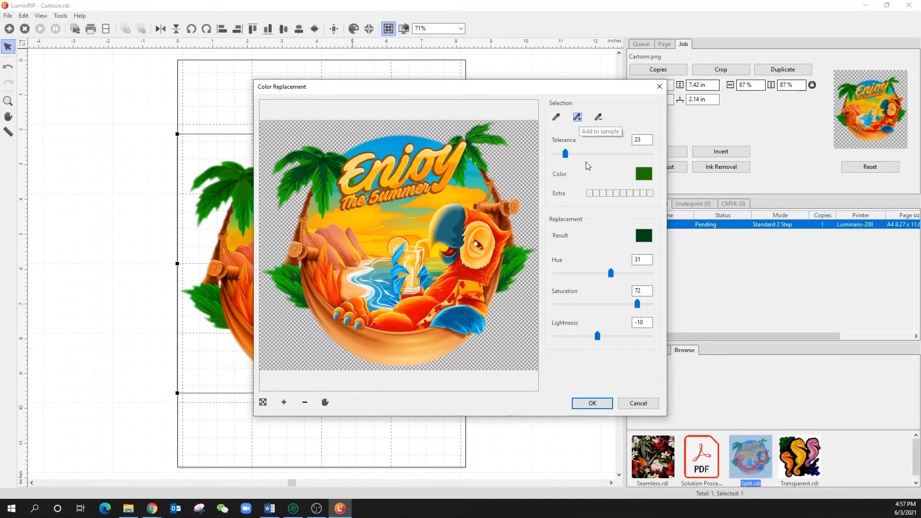
{"action": "left_click", "coordinate": [590, 404]}
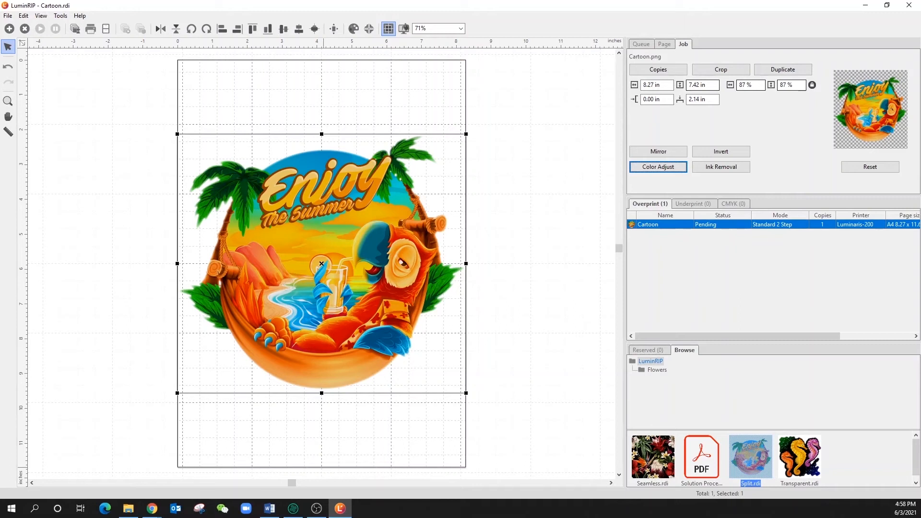
{"action": "key", "text": "alt+Tab"}
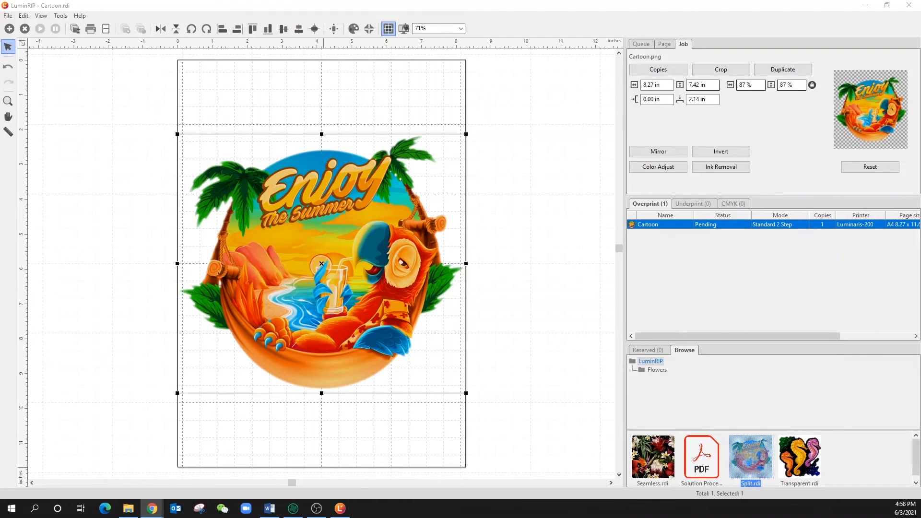
{"action": "key", "text": "alt+Tab"}
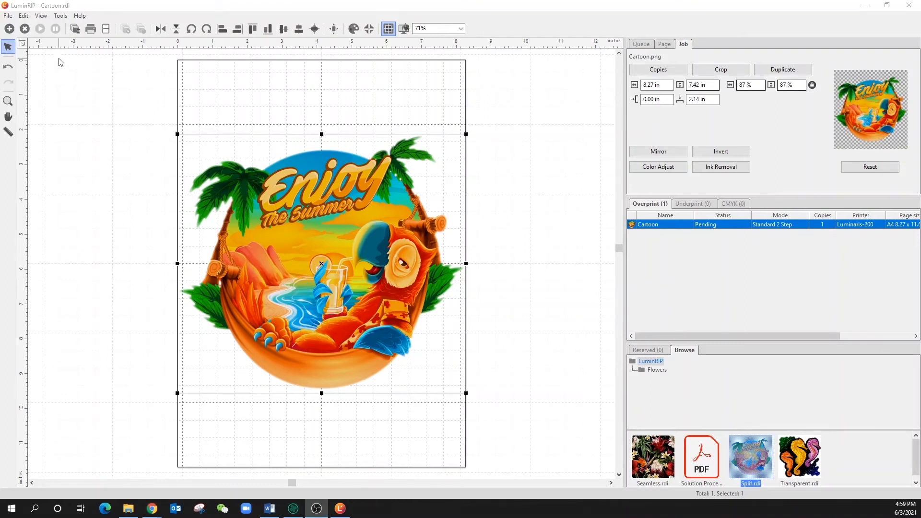
Try knocking out black from the artwork with tolerance 111, midtones 0.41, transparency 237 and opacity 27.
{"action": "left_click", "coordinate": [60, 17]}
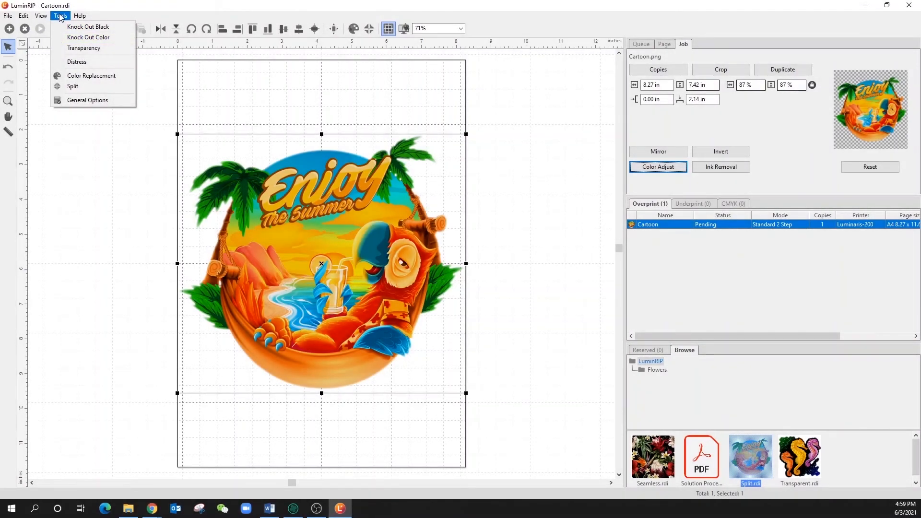
{"action": "left_click", "coordinate": [80, 27]}
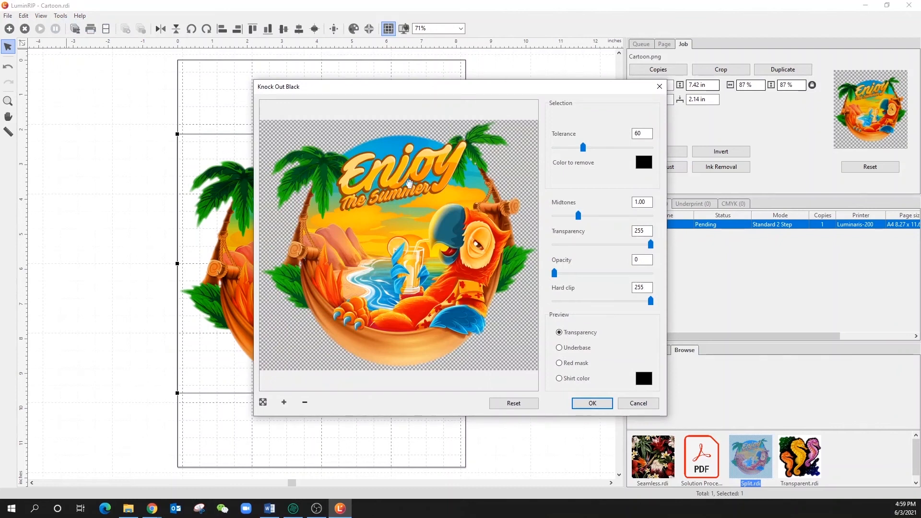
{"action": "left_click_drag", "start_coordinate": [583, 147], "coordinate": [608, 147]}
{"action": "left_click_drag", "start_coordinate": [578, 215], "coordinate": [559, 219]}
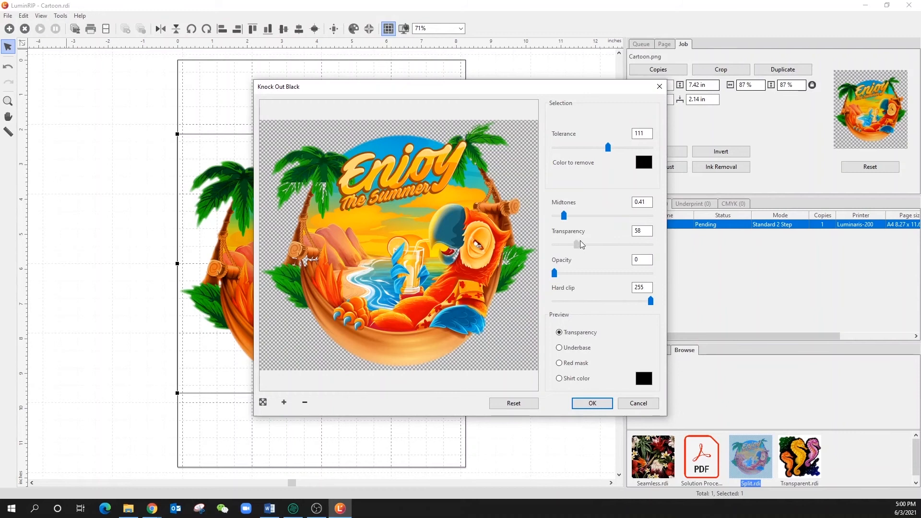
{"action": "left_click_drag", "start_coordinate": [579, 241], "coordinate": [596, 242]}
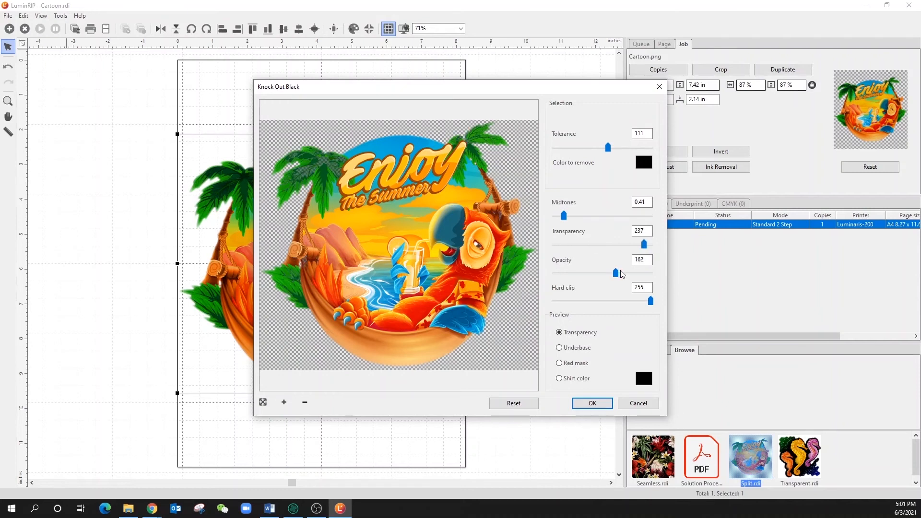
{"action": "left_click_drag", "start_coordinate": [616, 273], "coordinate": [582, 273]}
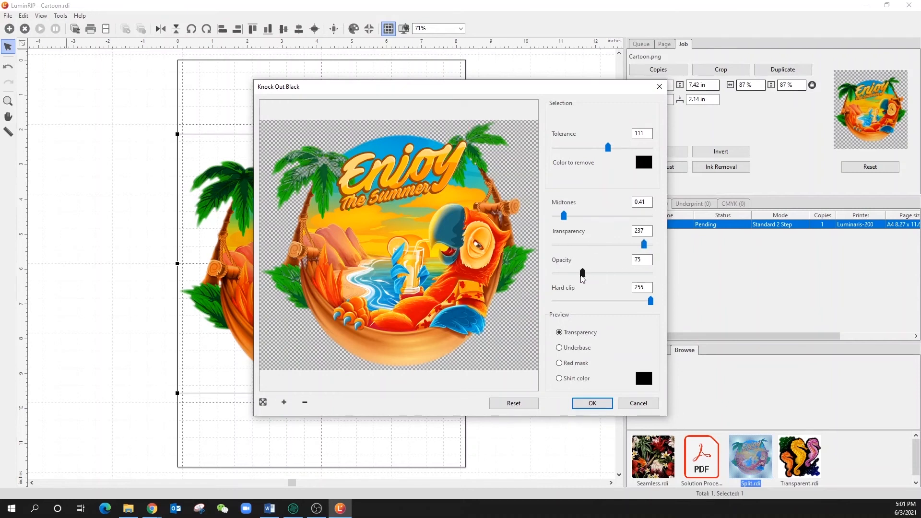
{"action": "left_click_drag", "start_coordinate": [583, 273], "coordinate": [564, 274]}
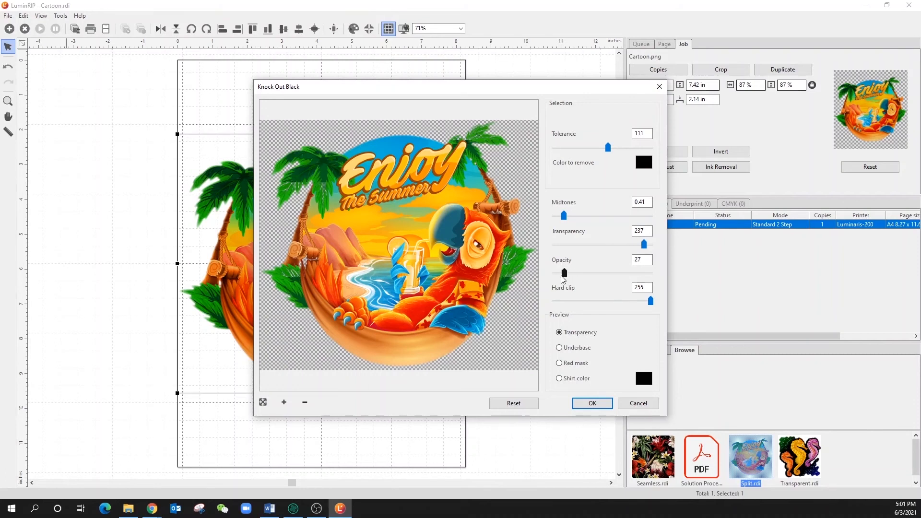
Try midtones 2.05 and transparency 137 for the black knockout, preview it against the black shirt color, and discard the knockout.
{"action": "left_click", "coordinate": [284, 402]}
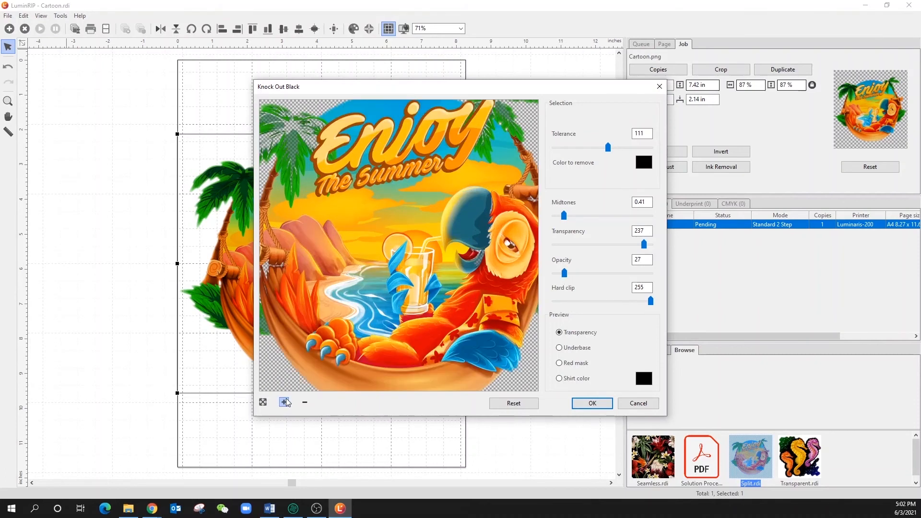
{"action": "scroll", "coordinate": [480, 259], "scroll_direction": "up", "scroll_amount": 2}
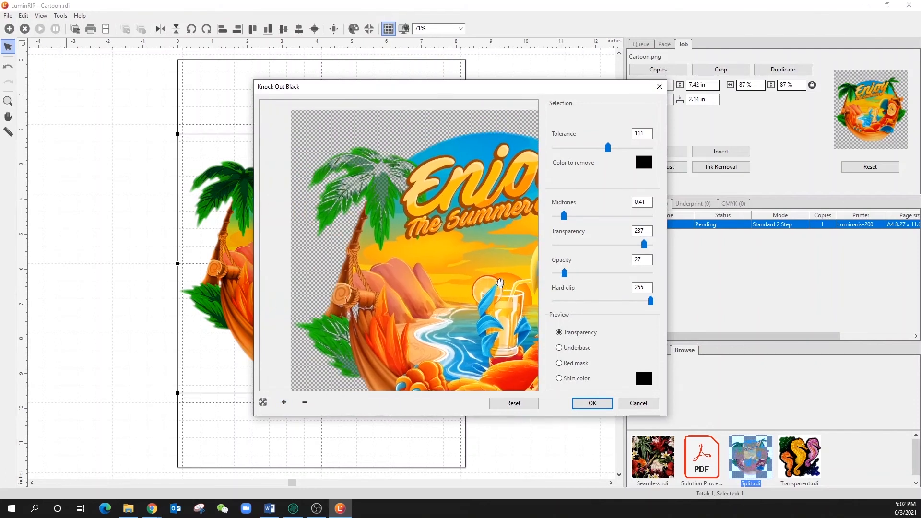
{"action": "left_click", "coordinate": [284, 402]}
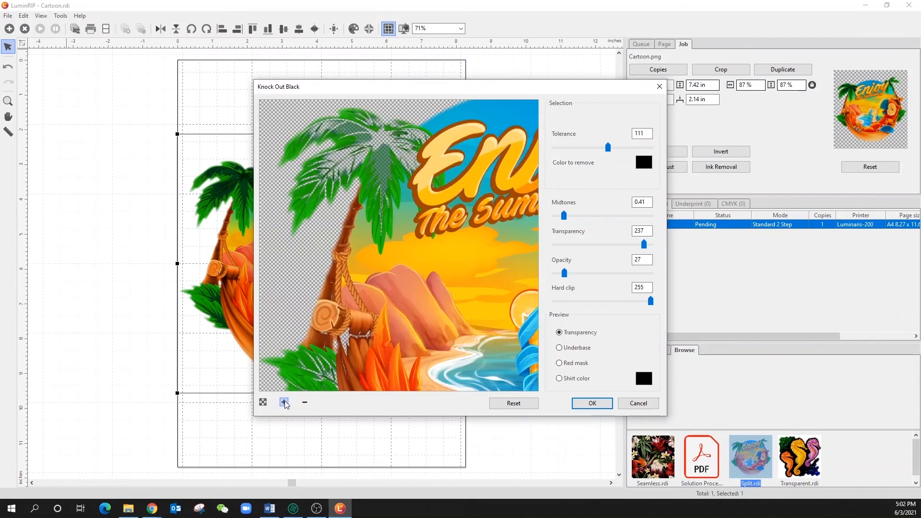
{"action": "left_click", "coordinate": [284, 402]}
{"action": "left_click_drag", "start_coordinate": [383, 196], "coordinate": [425, 303]}
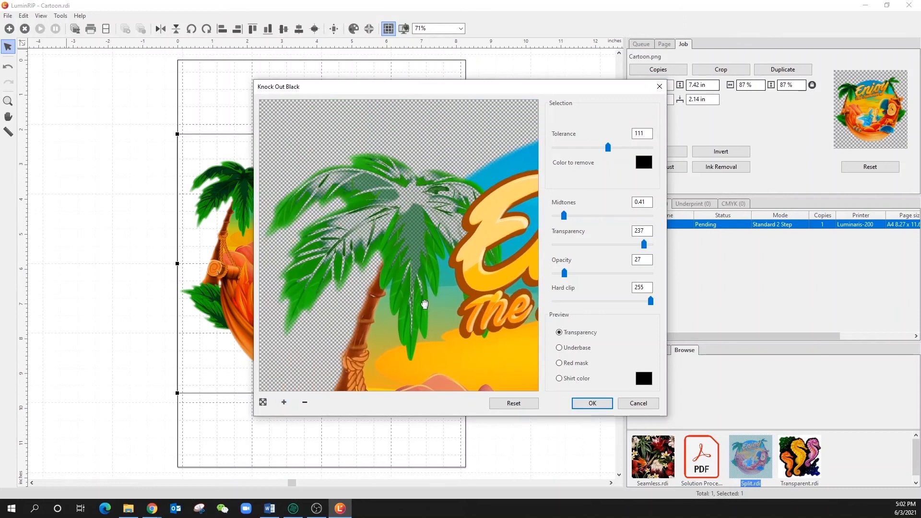
{"action": "left_click_drag", "start_coordinate": [564, 216], "coordinate": [543, 250]}
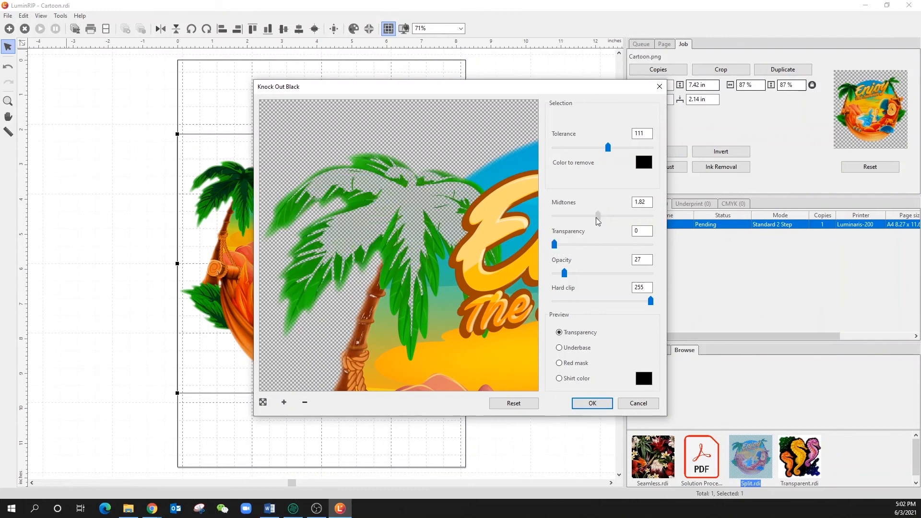
{"action": "left_click", "coordinate": [559, 378]}
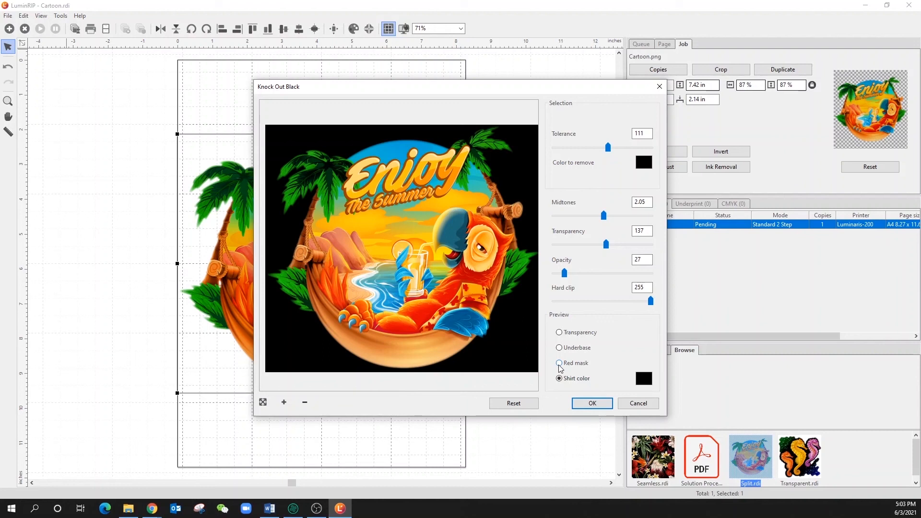
{"action": "left_click", "coordinate": [640, 406]}
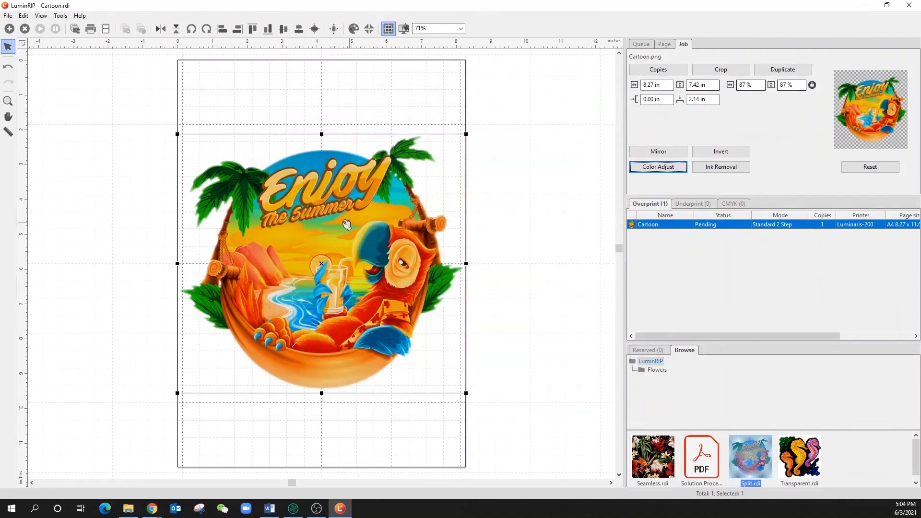